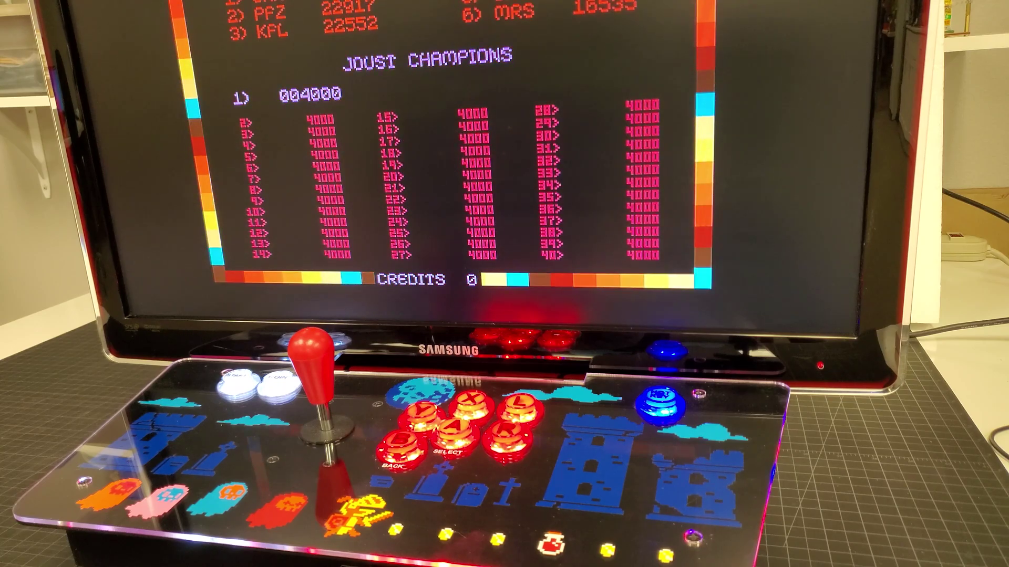
pyautogui.press('5')
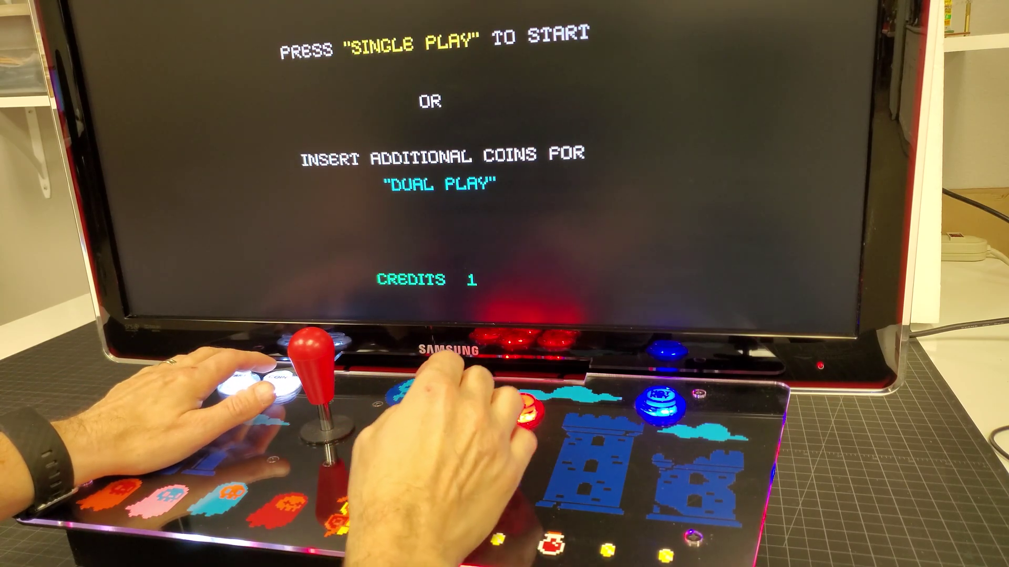